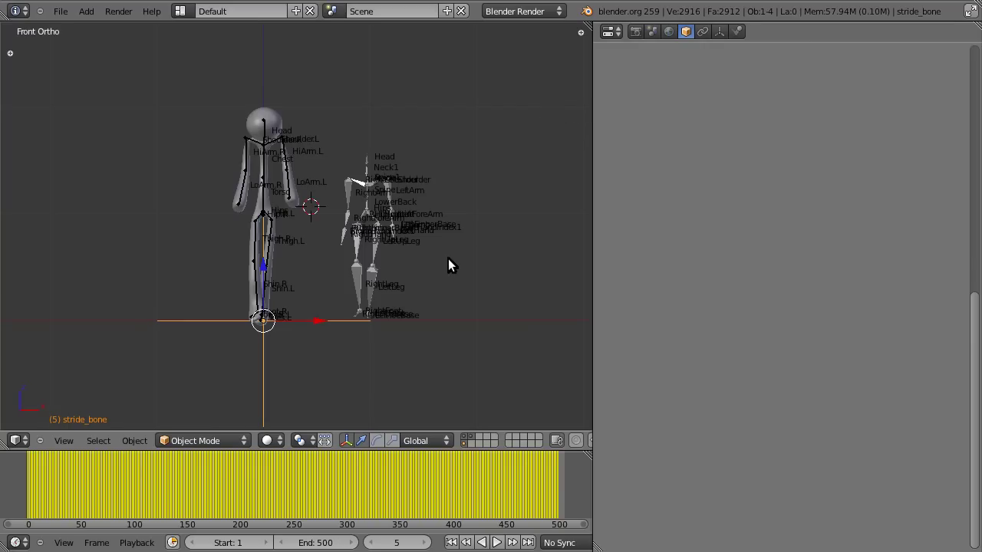
Switch the right-hand area to the NLA Editor to show the enduser and 06_01 tracks
left_click(610, 32)
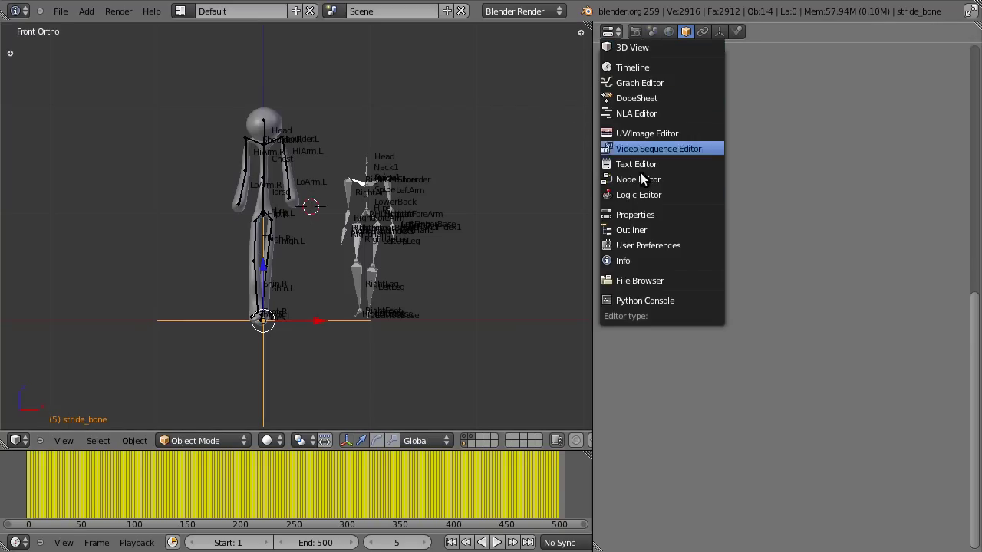
left_click(659, 114)
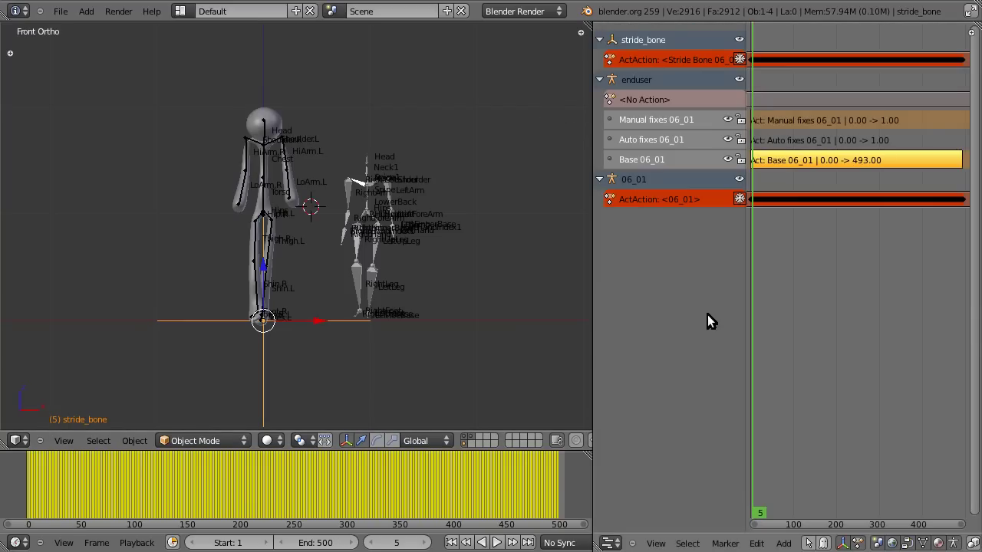
scroll(278, 265, "up", 3)
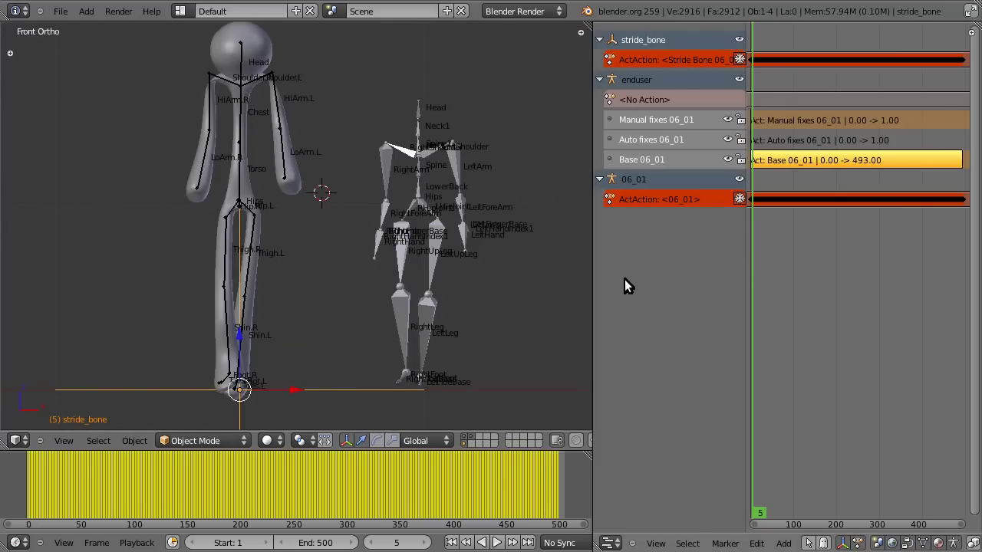
Hide the source 06_01 armature and scrub the NLA playhead forward to frame 116
left_click(640, 181)
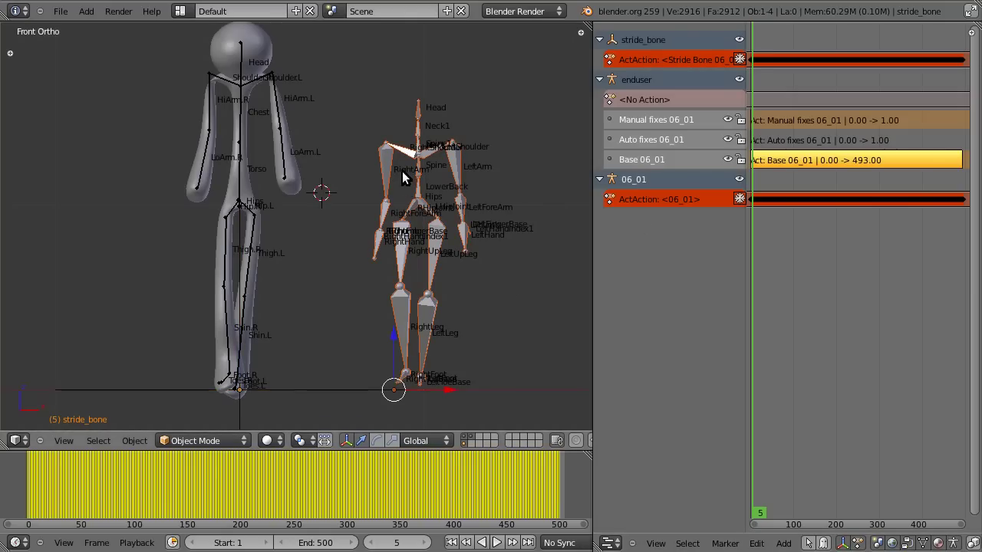
key("h")
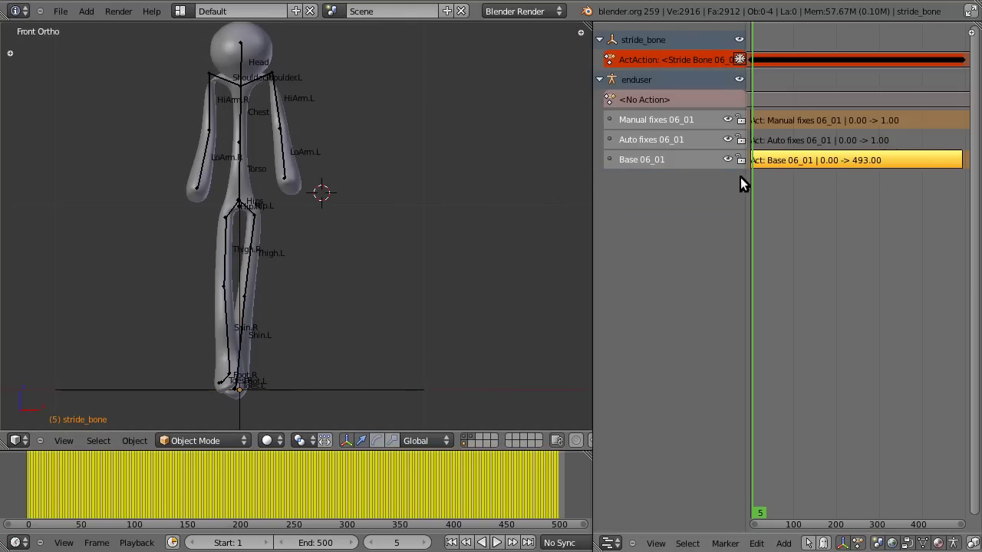
scroll(507, 280, "down", 2)
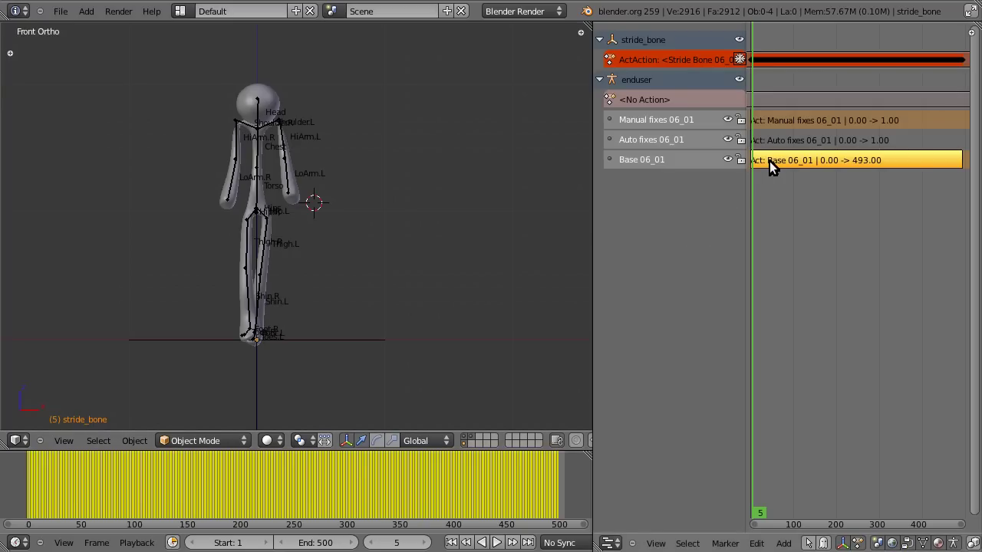
left_click_drag(751, 175, 799, 201)
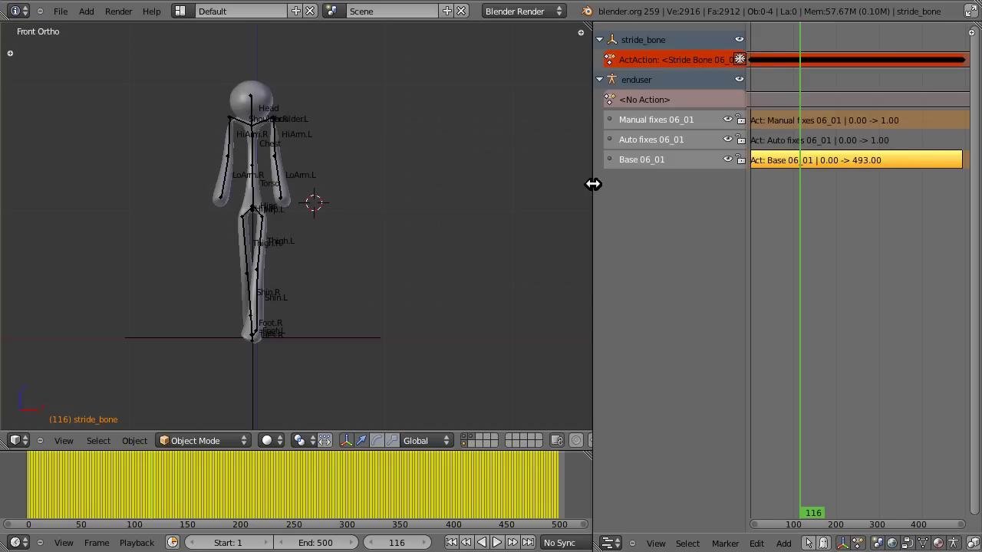
Split the NLA area and make the lower half a DopeSheet Action Editor
left_click_drag(592, 182, 569, 184)
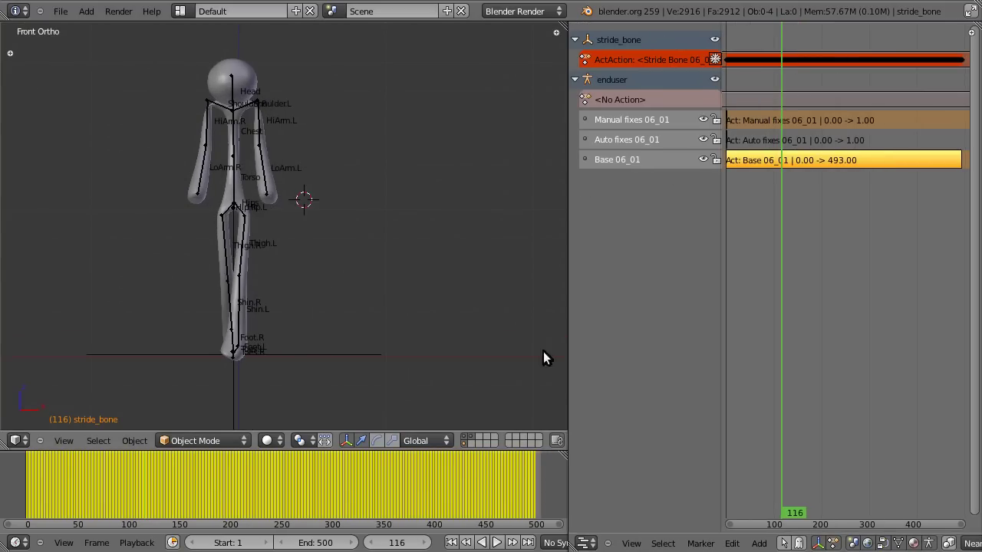
left_click_drag(584, 496, 584, 290)
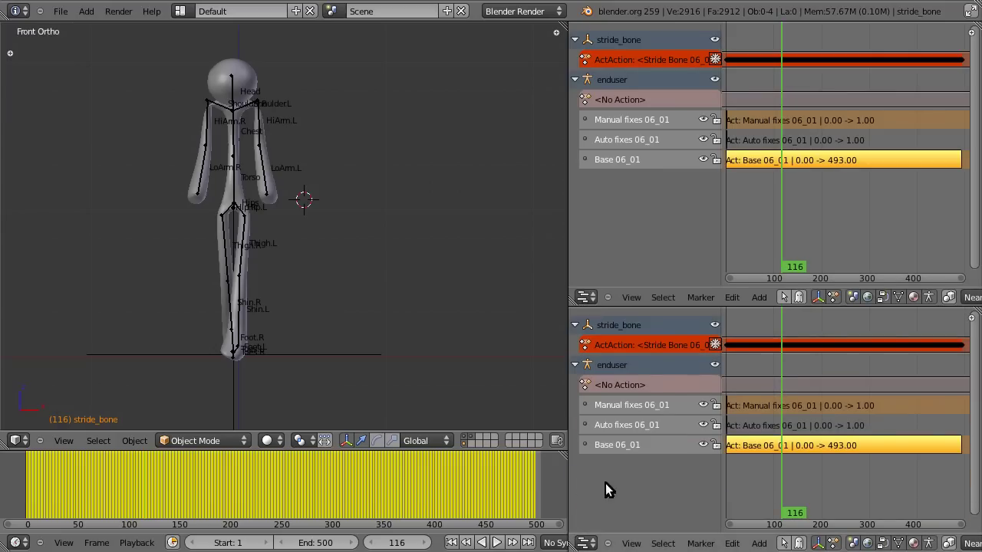
left_click(586, 543)
left_click(619, 480)
left_click(836, 543)
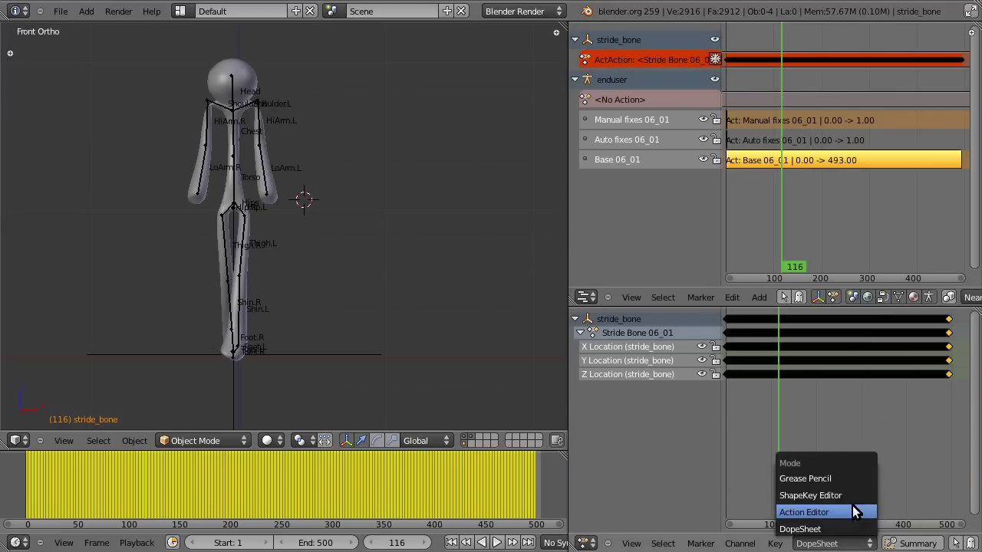
left_click(853, 510)
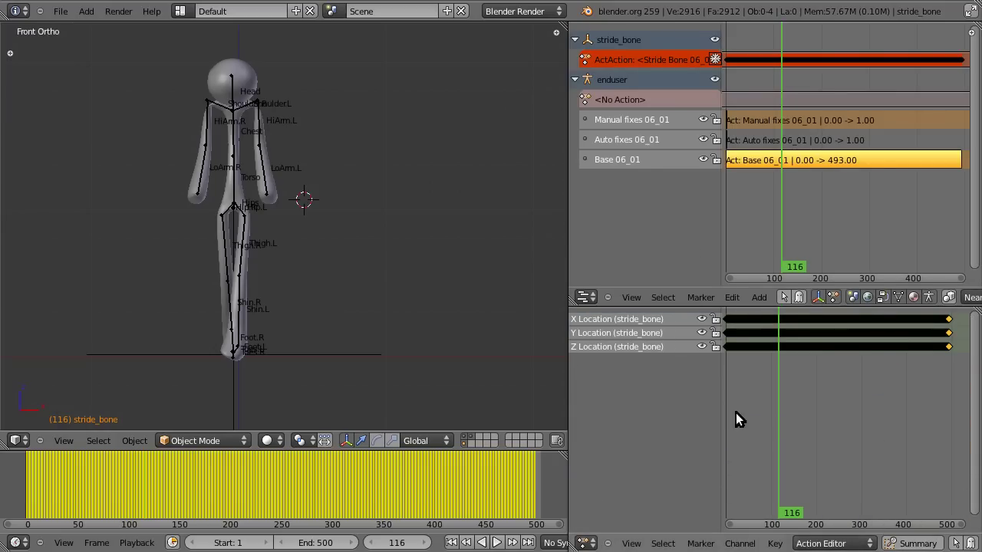
Make the enduser stick figure the active armature and scrub back to frame 25
right_click(238, 257)
right_click(239, 257)
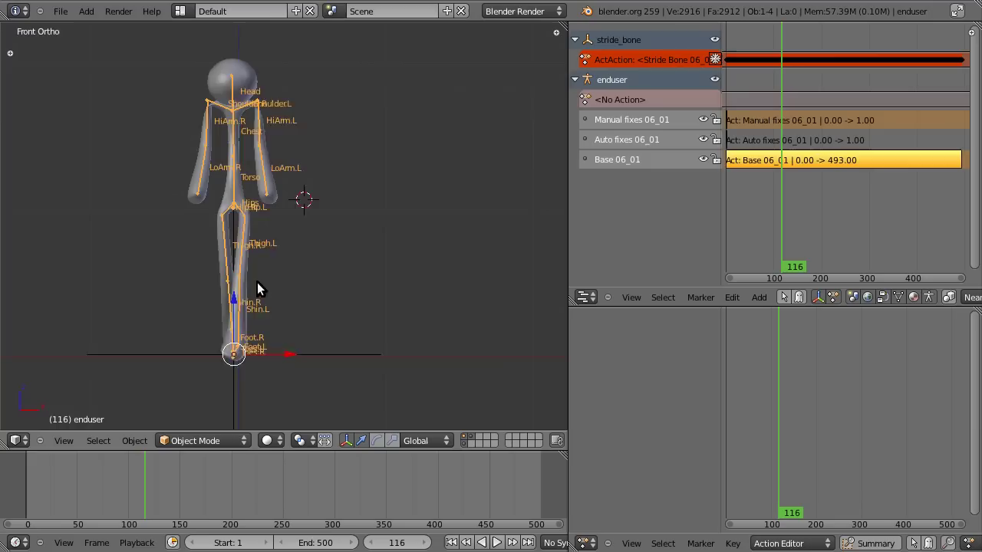
scroll(251, 323, "up", 2)
scroll(214, 395, "down", 2)
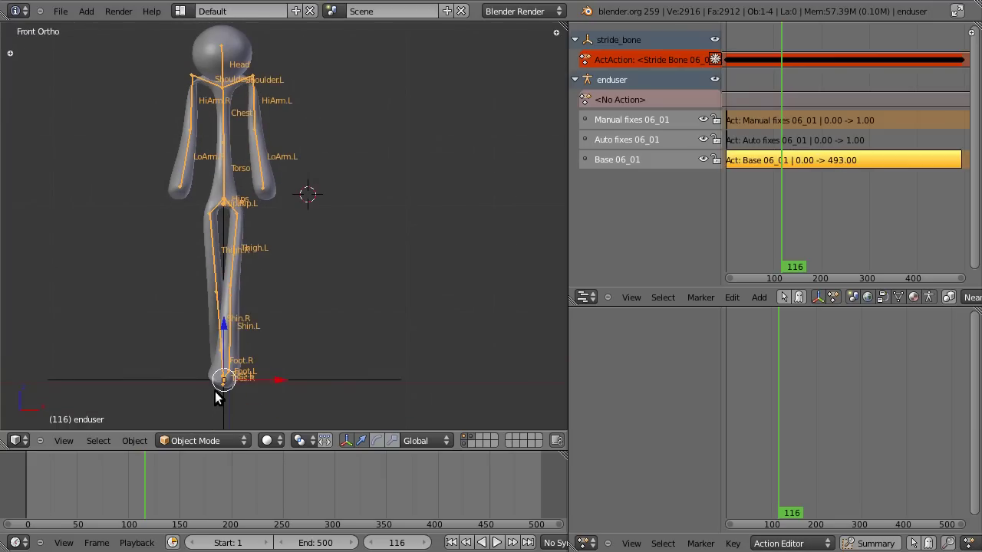
key("KP_3")
key("KP_1")
left_click_drag(145, 491, 76, 503)
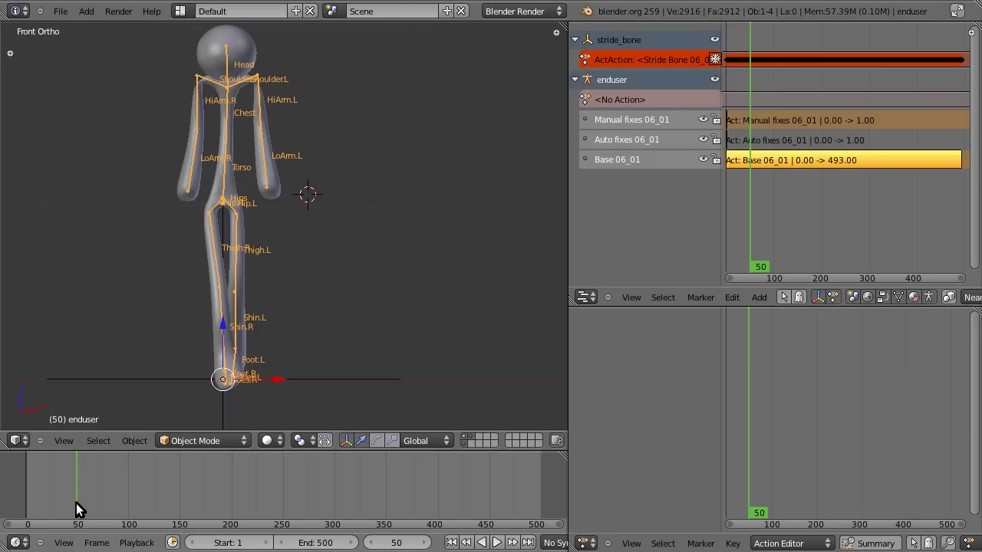
left_click_drag(76, 504, 52, 508)
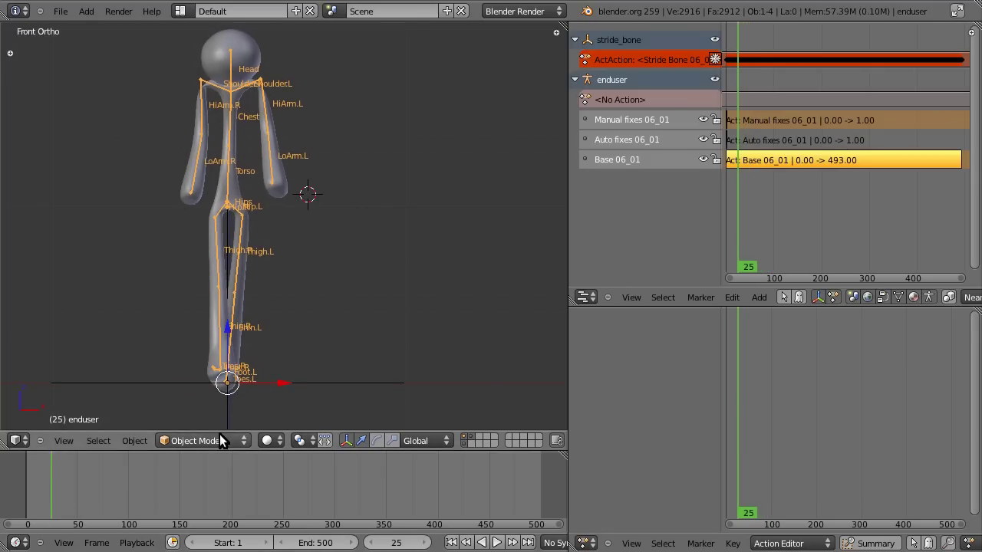
Put the armature in Pose Mode, select Thigh.L, and enter tweak mode on Manual fixes
left_click(219, 441)
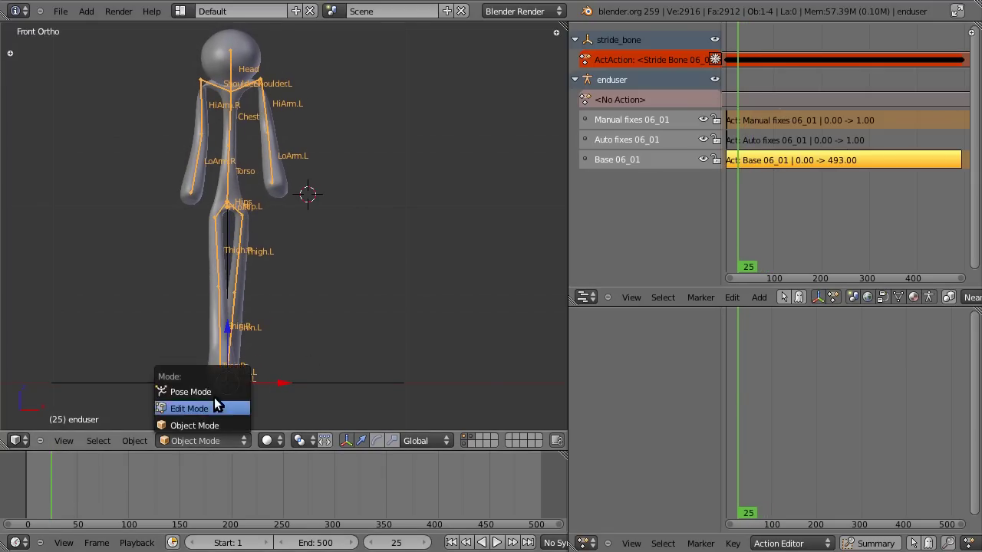
left_click(218, 393)
right_click(242, 242)
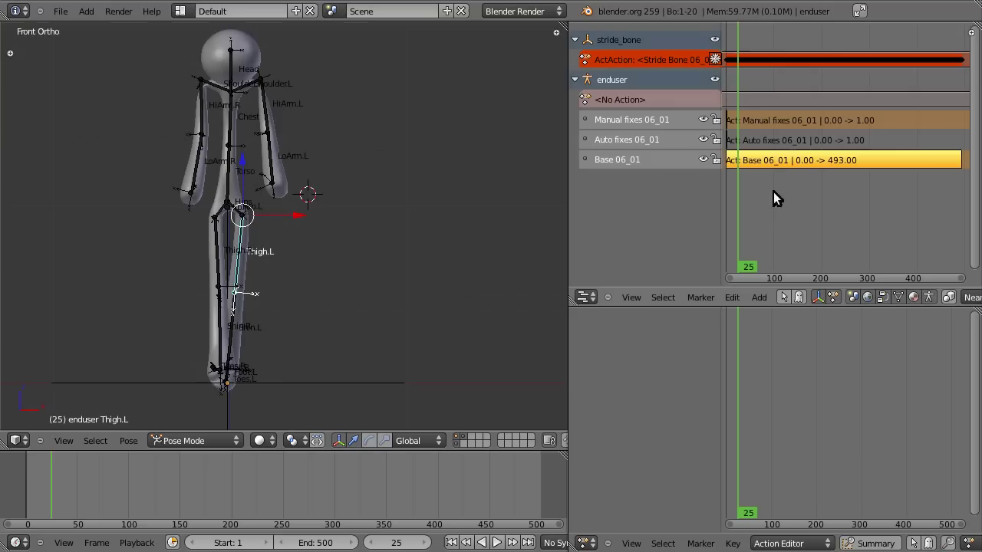
right_click(729, 119)
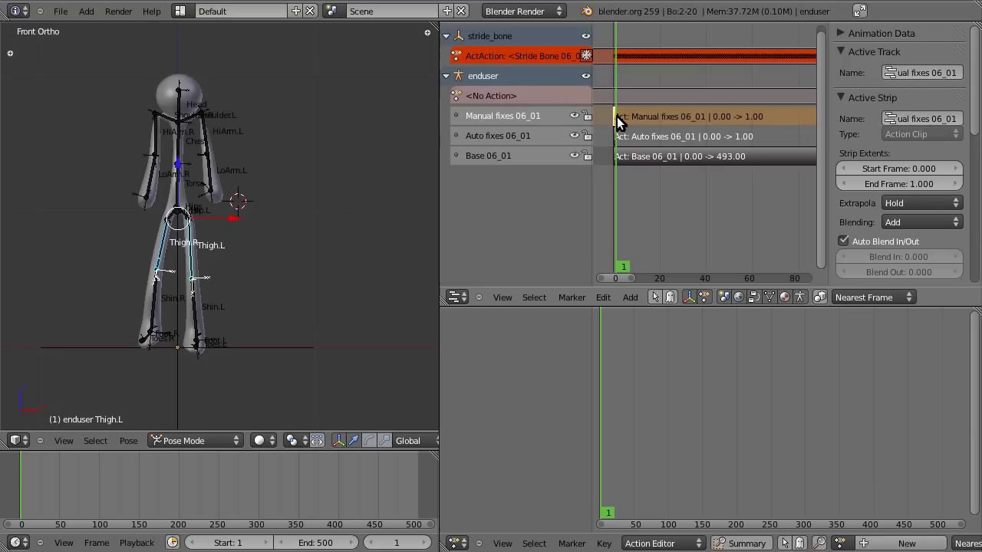
key("Tab")
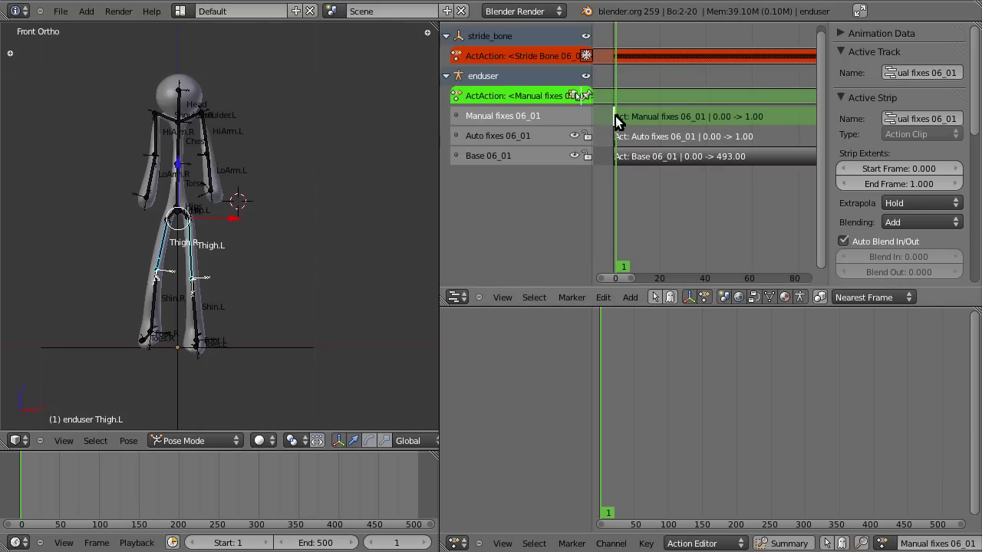
key("Tab")
key("Tab")
Insert Visual Rotation keys on the thigh bones, then toggle Edit Mode and back to Pose Mode
key("i")
left_click(265, 285)
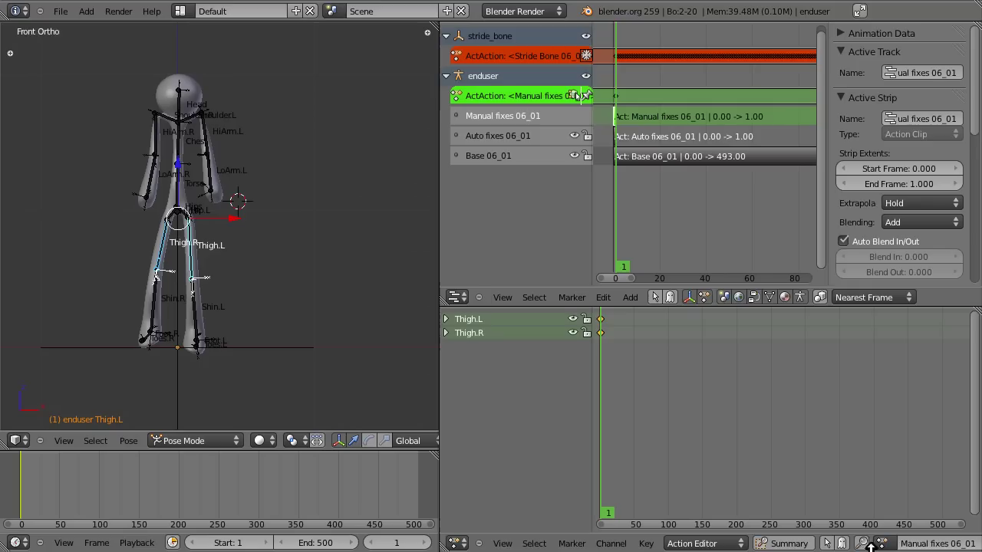
scroll(873, 543, "down", 1)
scroll(872, 543, "down", 4)
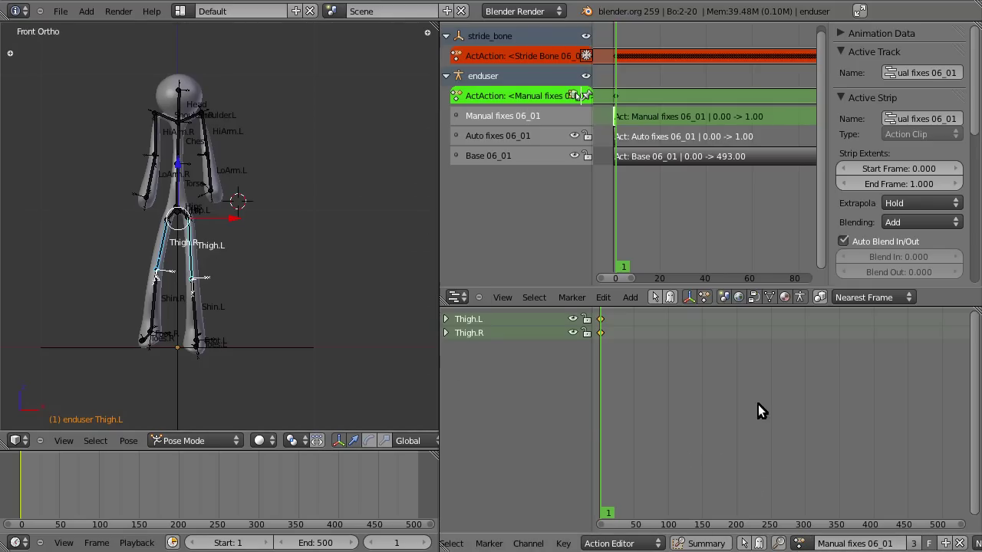
key("Tab")
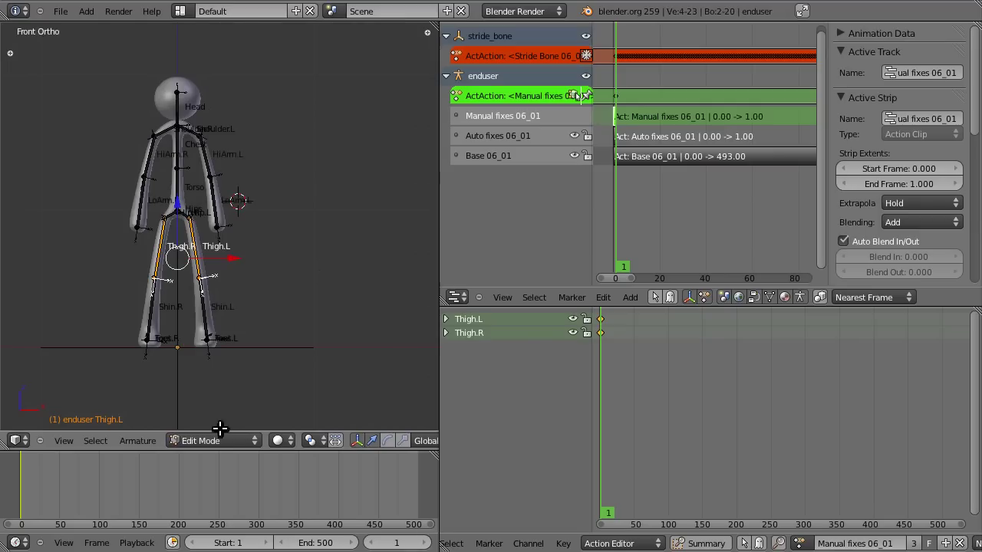
key("Tab")
key("Tab")
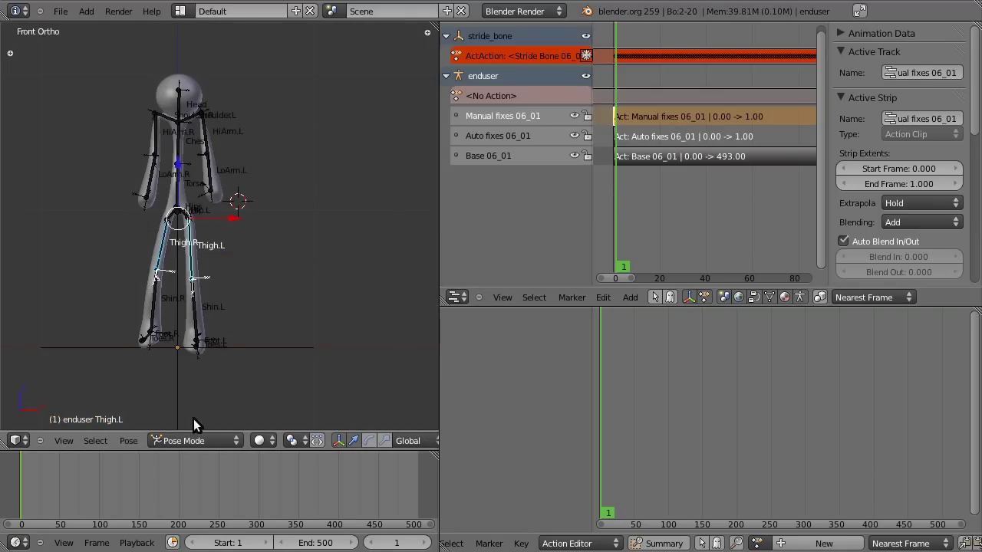
left_click(75, 485)
left_click_drag(74, 485, 17, 509)
key("KP_3")
left_click(200, 491)
scroll(227, 340, "up", 3)
key("KP_1")
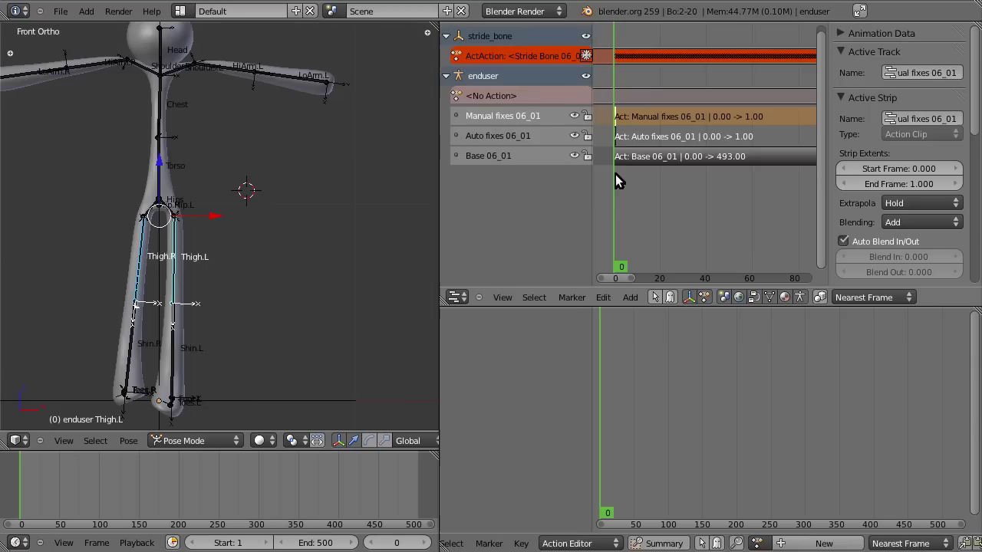
Enter tweak mode on the Manual fixes strip and return to the animation's start
key("Tab")
key("Right")
key("Right")
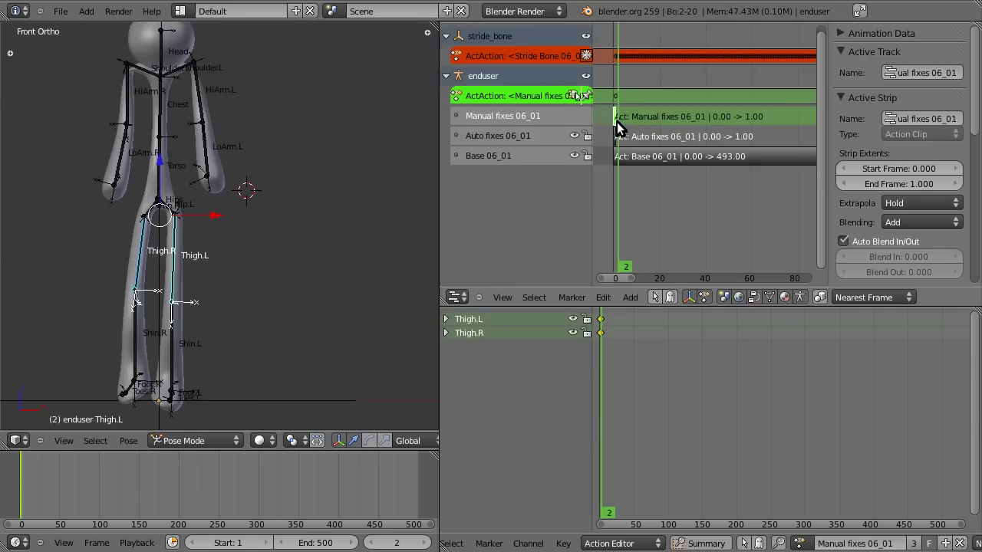
key("Left")
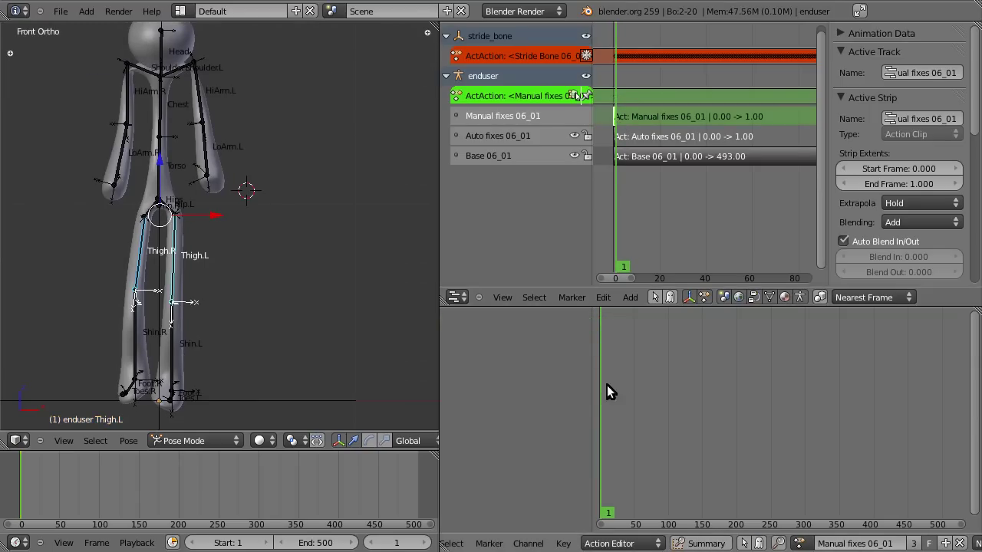
left_click(80, 486)
left_click_drag(69, 484, 53, 481)
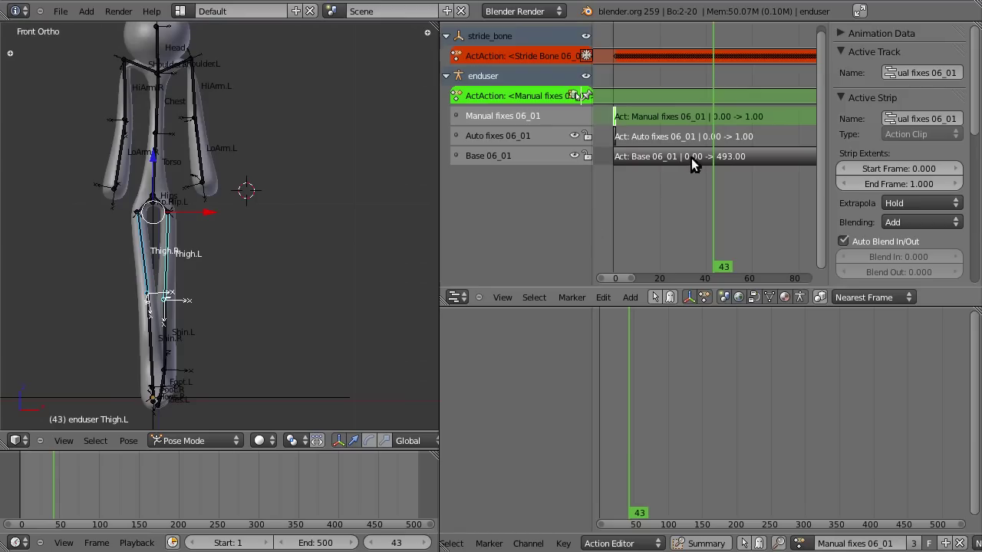
left_click_drag(691, 158, 616, 152)
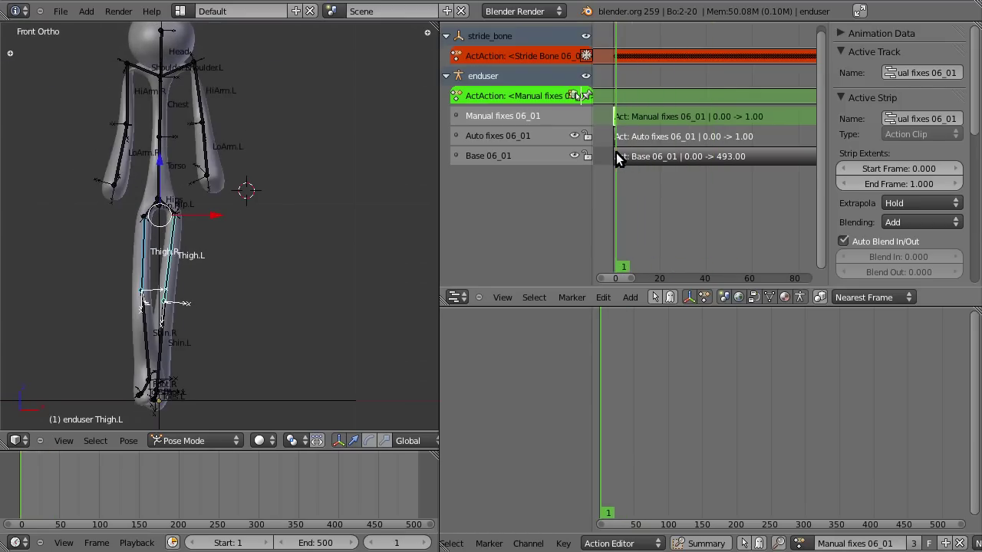
Rotate Hip.L -10° about its local Z axis and key its visual rotation
right_click(171, 208)
key("r")
key("z")
key("z")
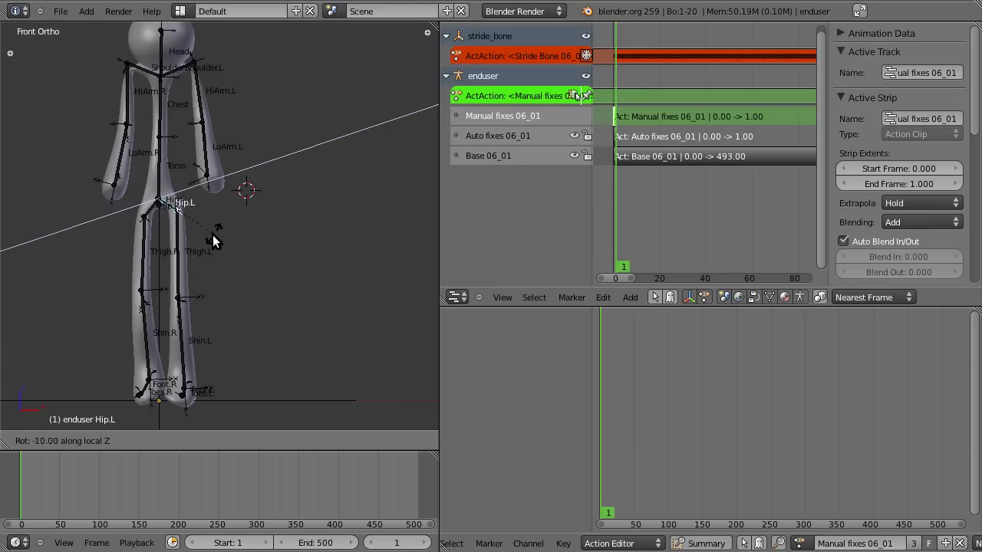
left_click(214, 242)
key("i")
left_click(212, 235)
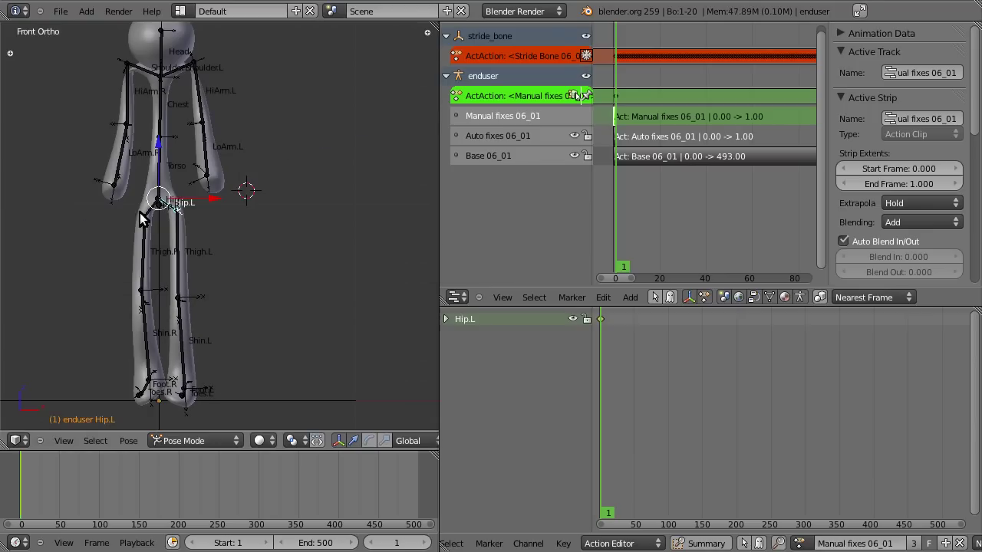
Rotate Hip.R 10° about its local Z axis and key its visual rotation
right_click(145, 216)
key("r")
key("z")
key("z")
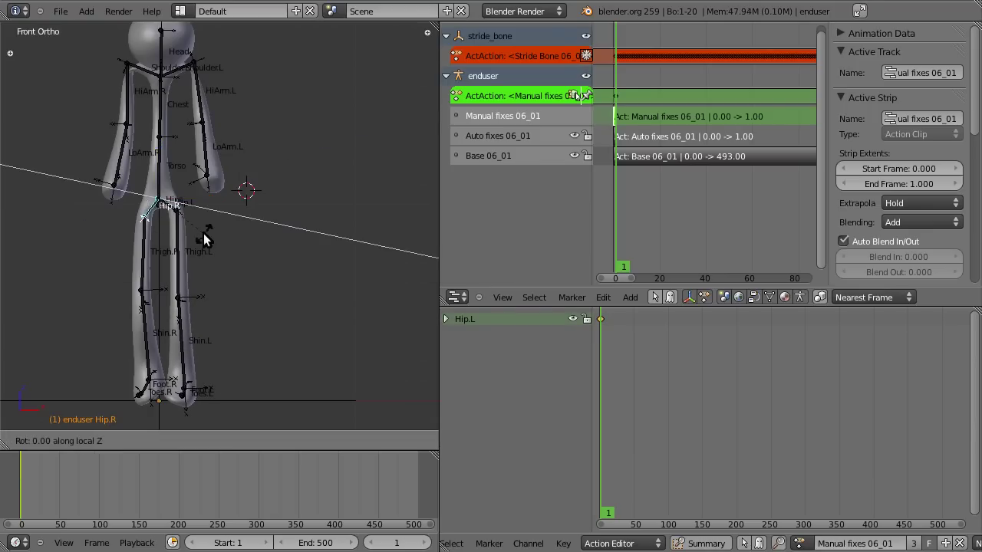
type("10")
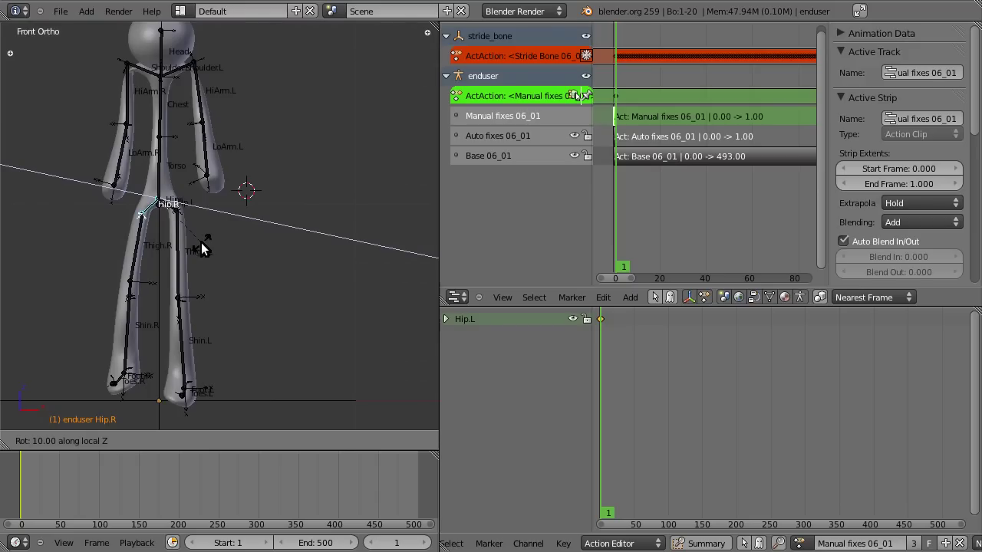
key("Return")
key("i")
left_click(223, 246)
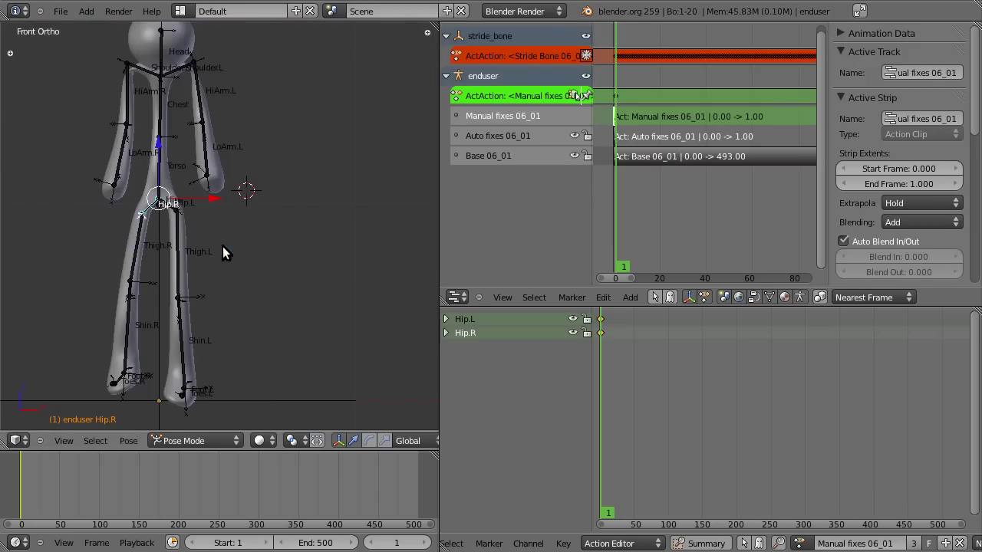
Exit tweak mode, return to frame 0, and play frames 0–115 to check the fix
key("Tab")
key("Left")
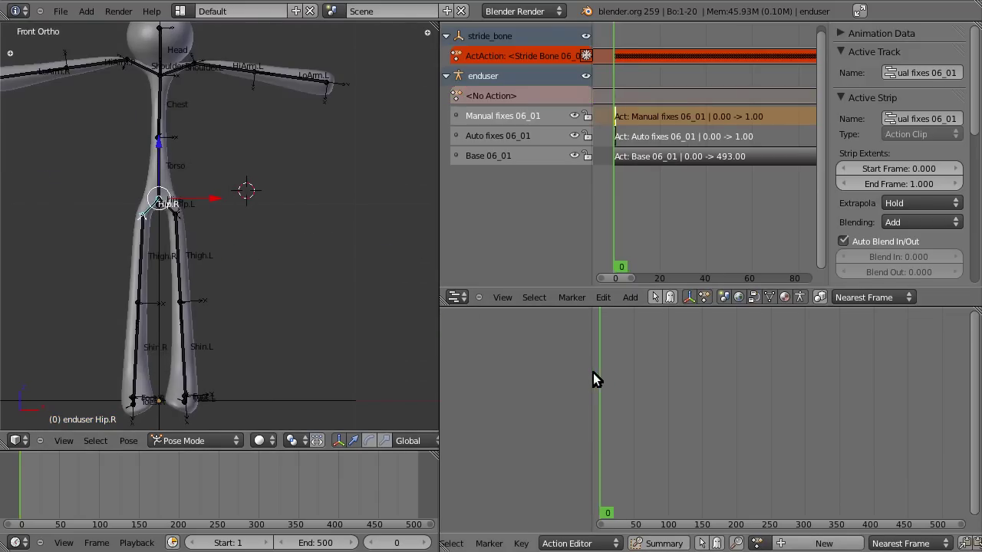
left_click_drag(602, 375, 600, 426)
key("Home")
key("KP_3")
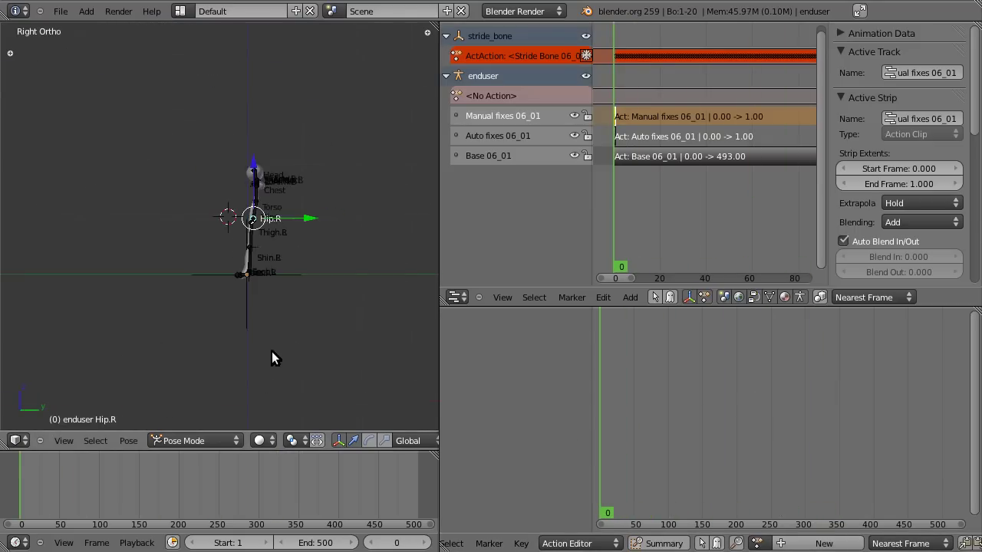
key("alt+a")
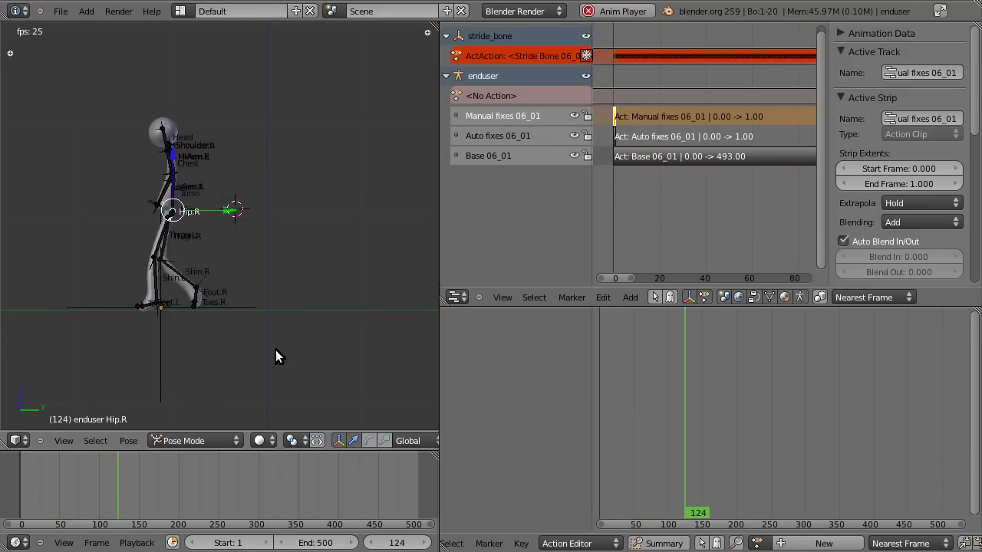
key("Escape")
key("KP_1")
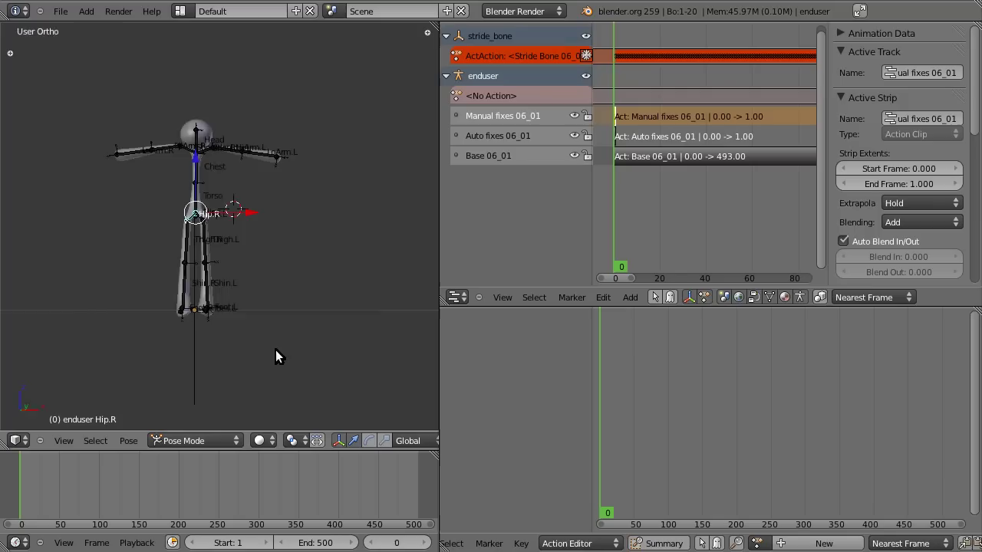
scroll(258, 365, "up", 3)
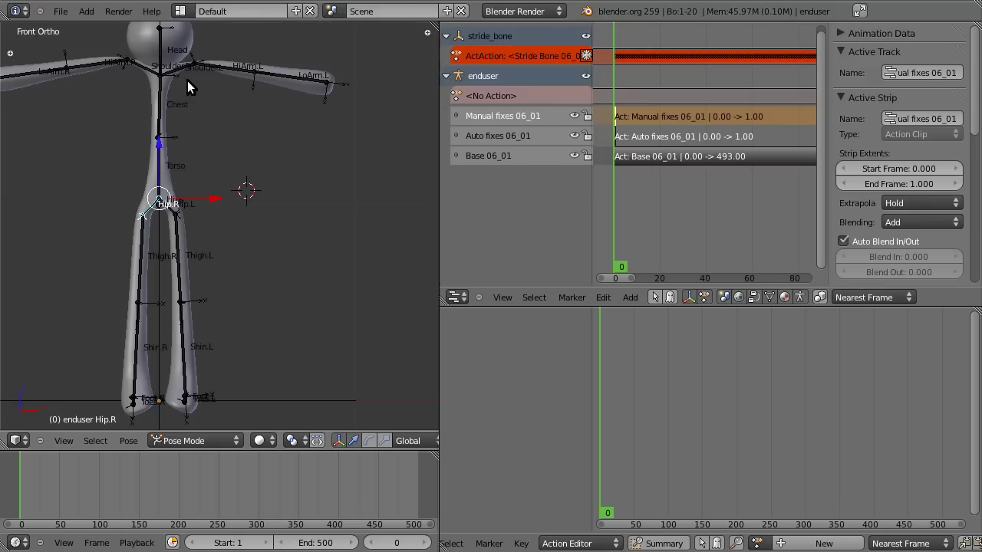
left_click_drag(652, 366, 669, 369)
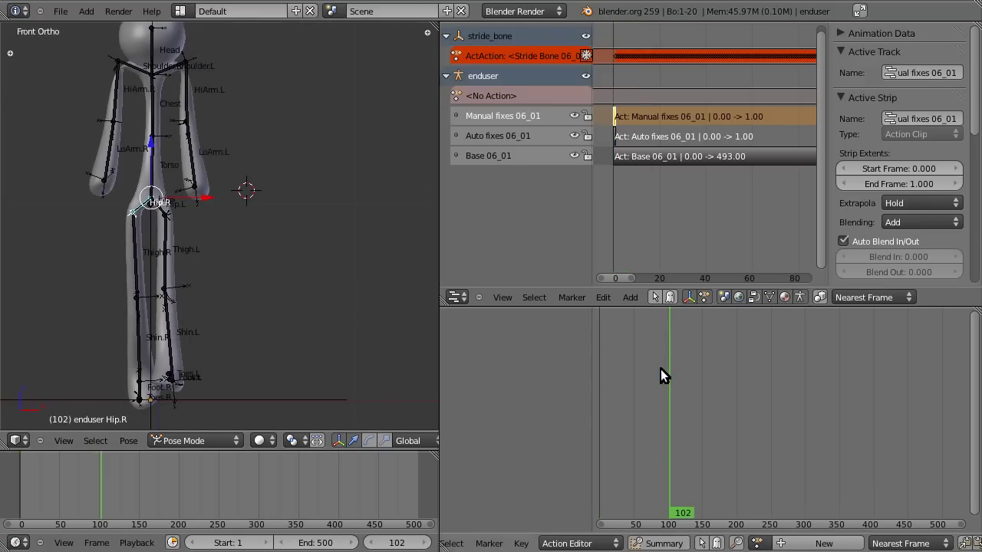
scroll(322, 293, "down", 3)
scroll(318, 305, "up", 2)
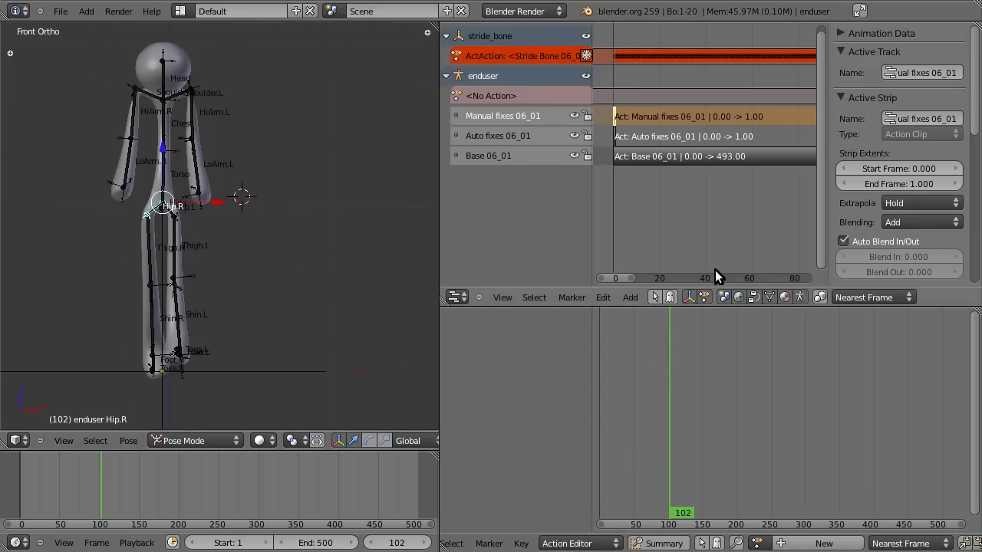